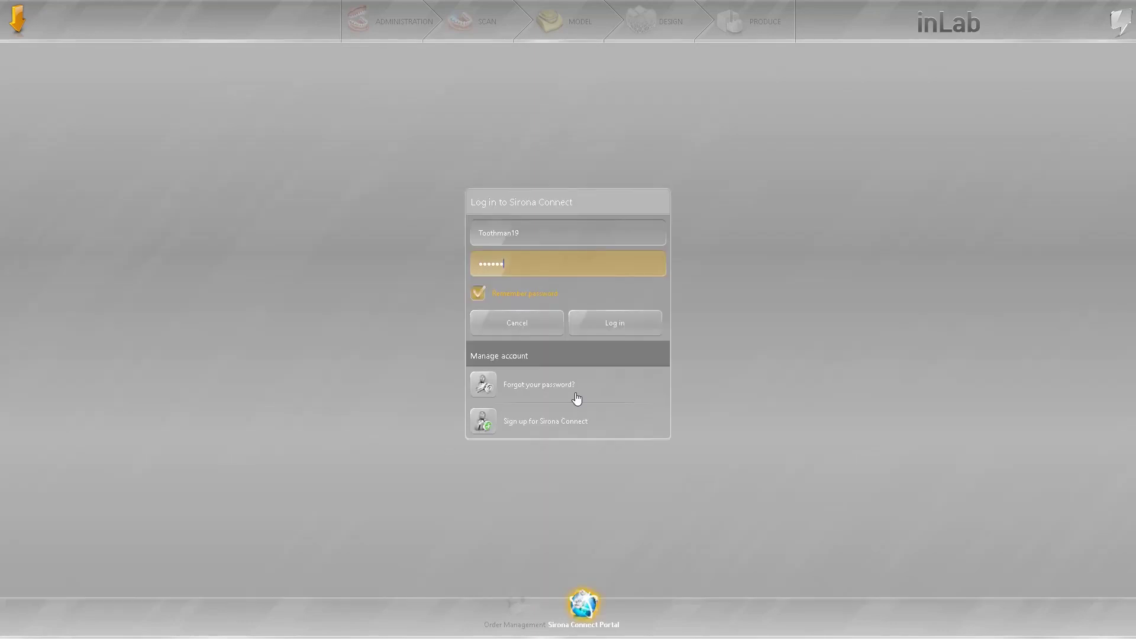
Step: Log in to Sirona Connect and print the work ticket of the new crown order
left_click(627, 323)
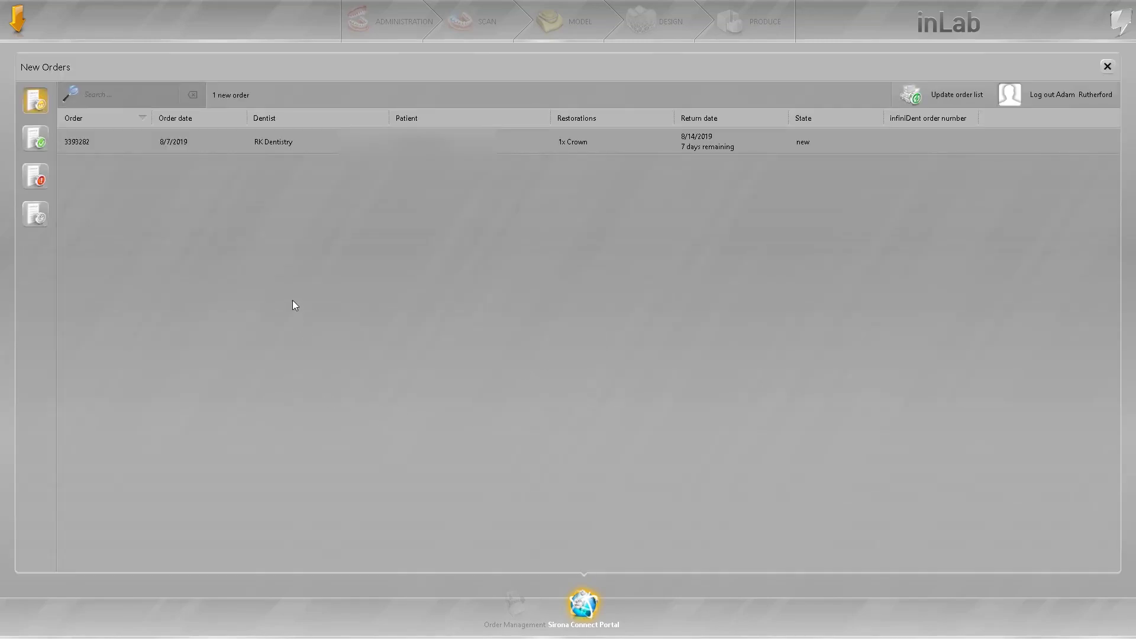
left_click(428, 144)
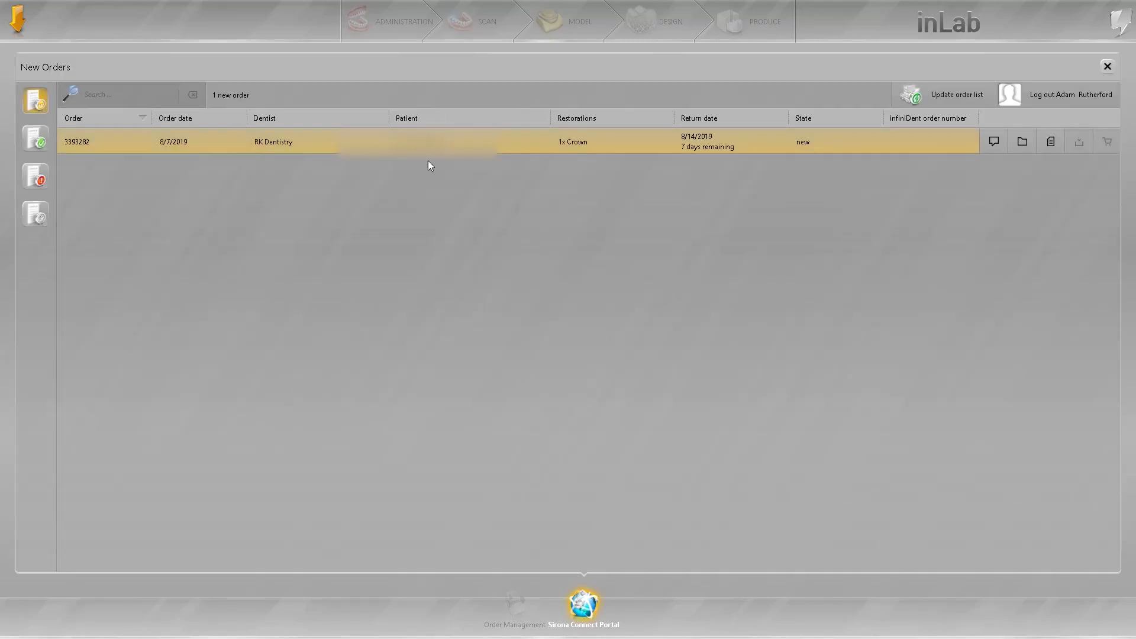
left_click(1052, 143)
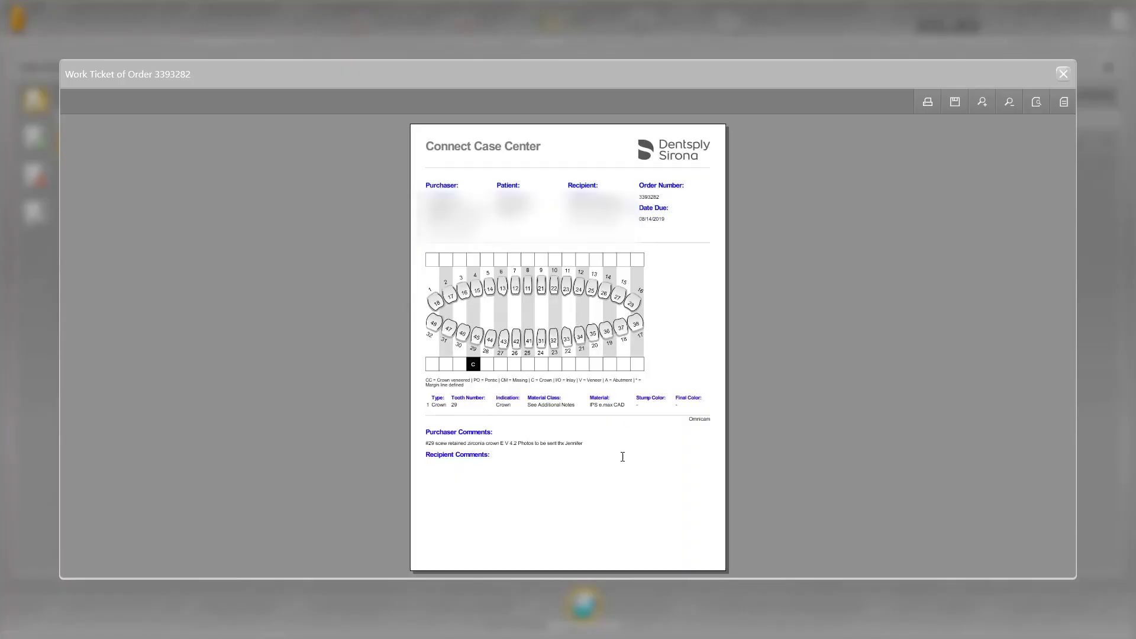
left_click(928, 103)
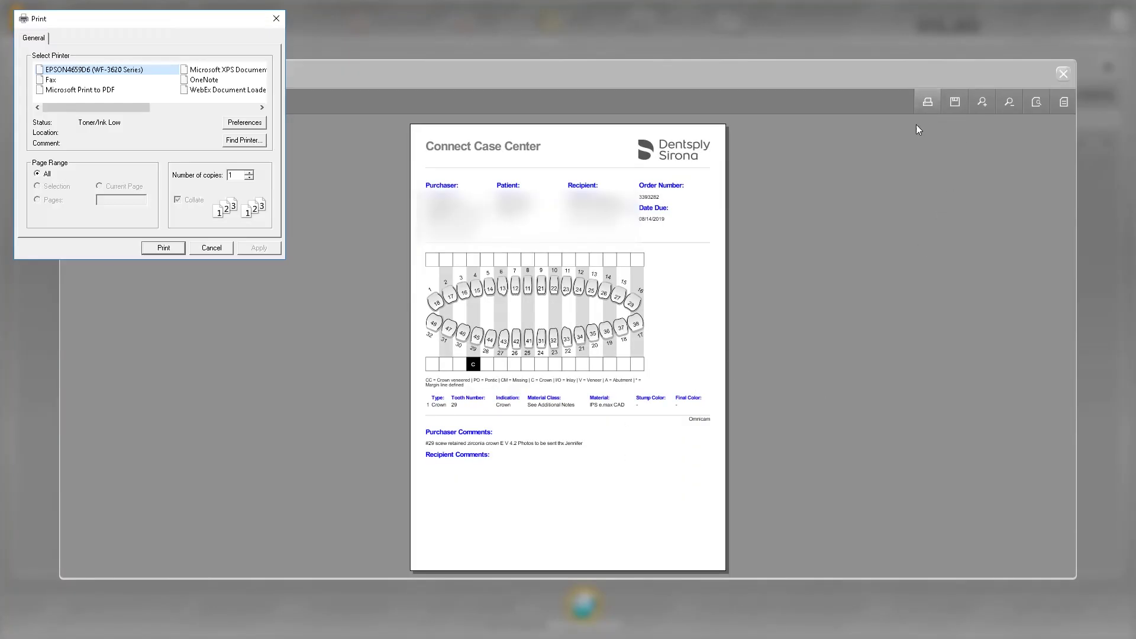
left_click(163, 248)
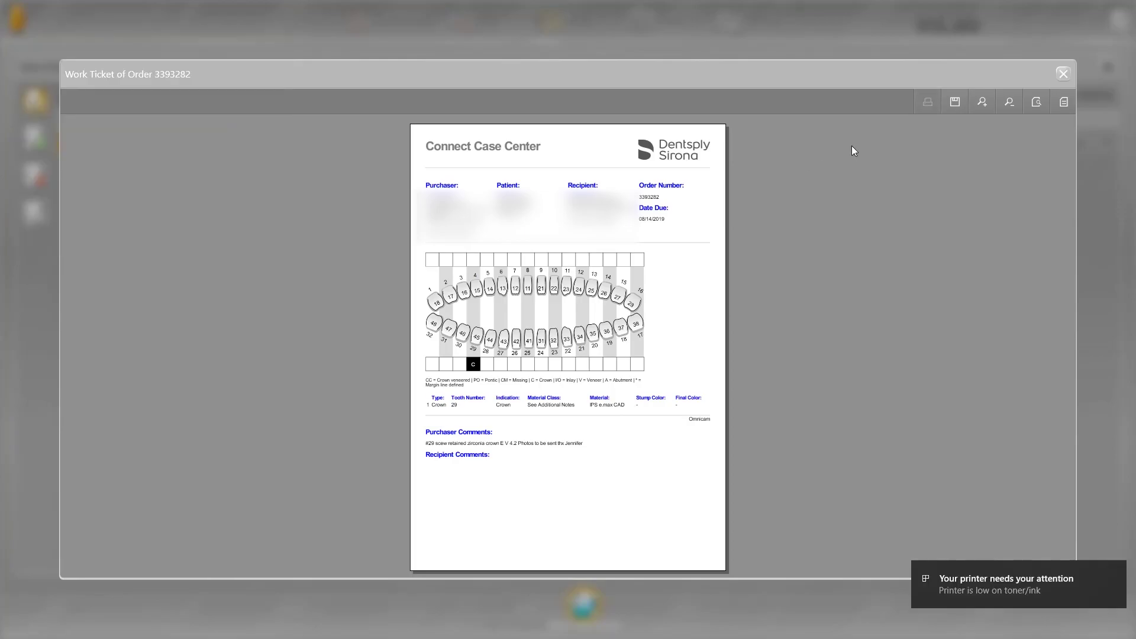
left_click(1063, 74)
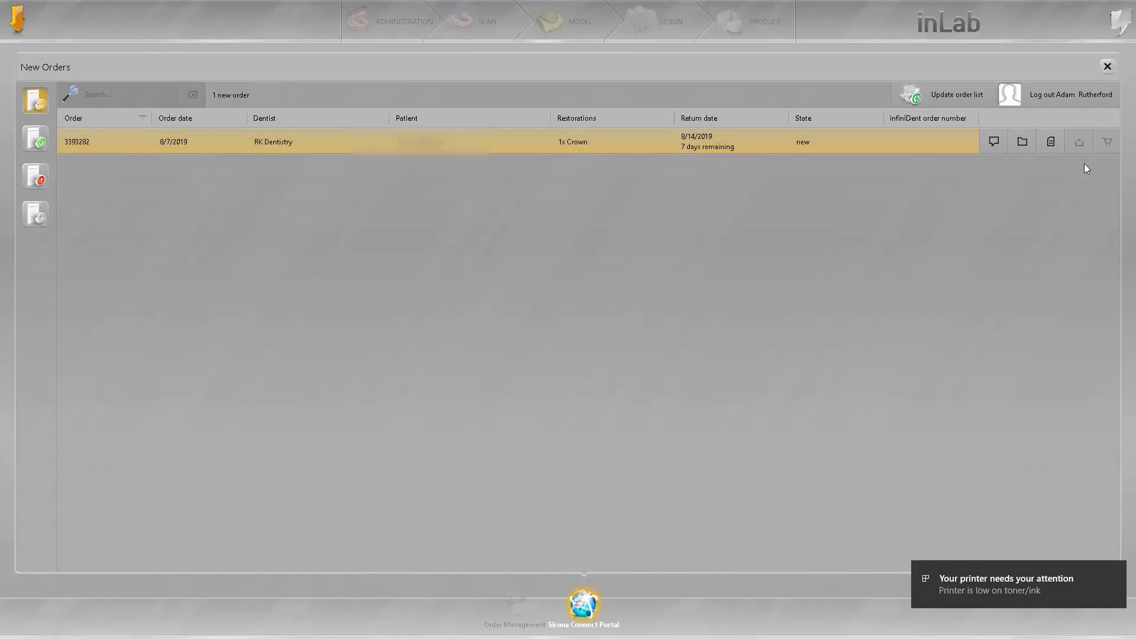
Step: Open the crown order and inspect its impression from several angles, hiding the upper jaw to check the lower jaw and showing it again
left_click(1021, 142)
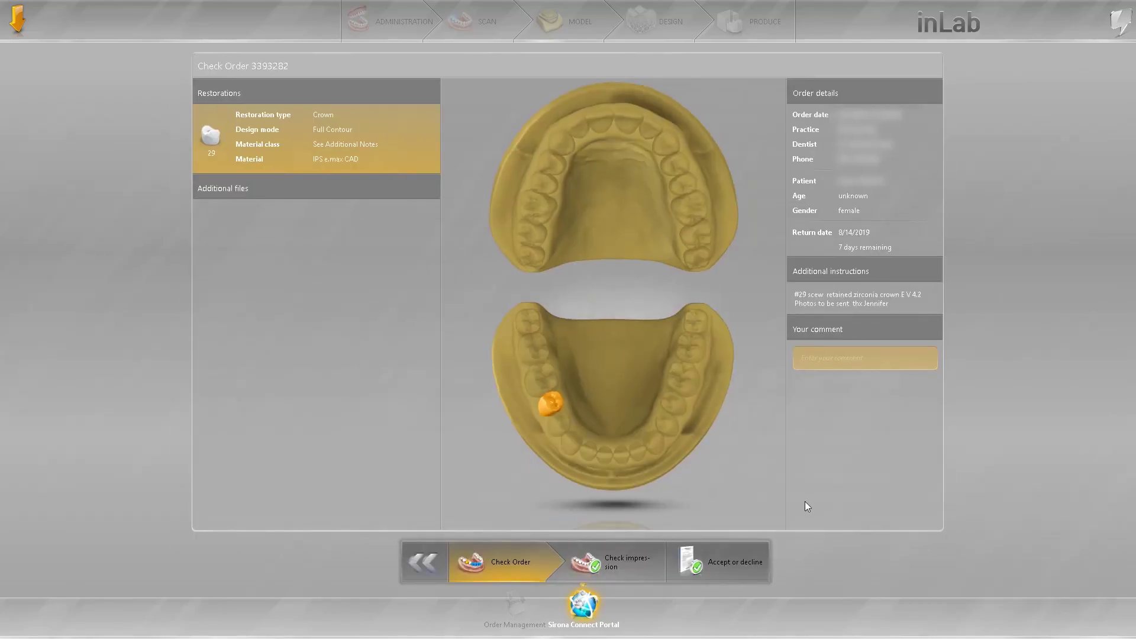
left_click(617, 566)
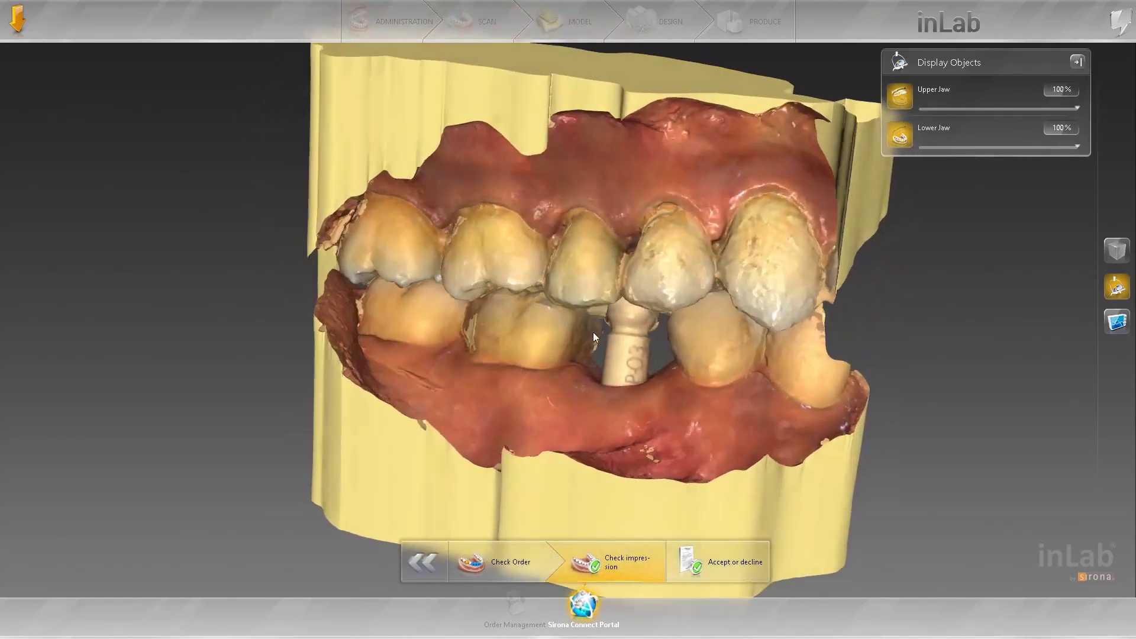
middle_click_drag(593, 332, 647, 319)
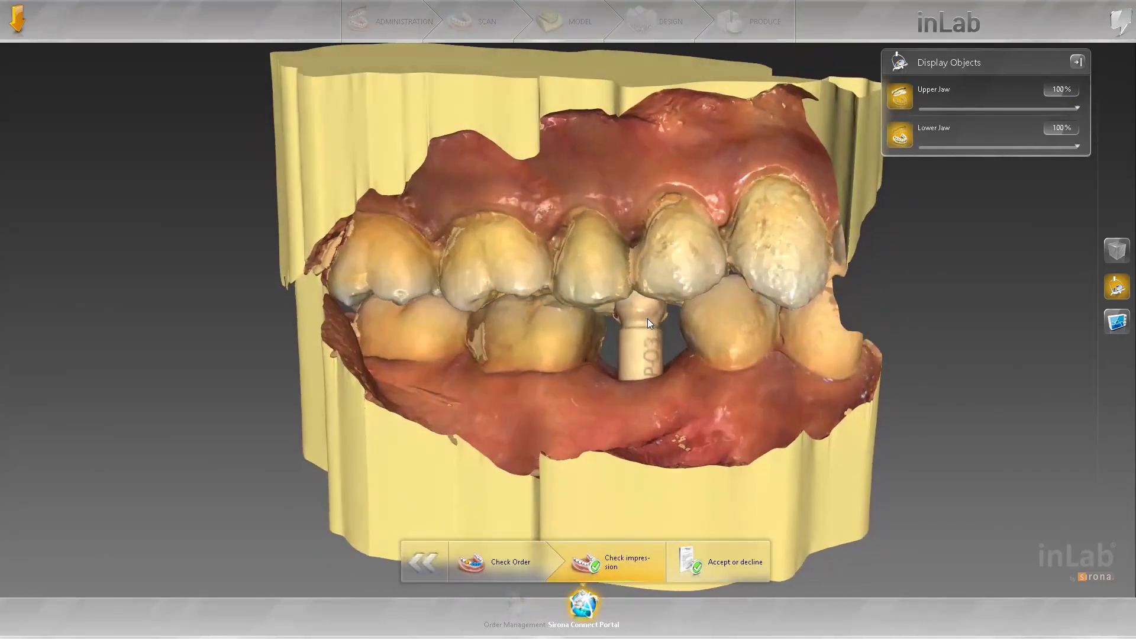
left_click(899, 98)
middle_click_drag(734, 260, 592, 406)
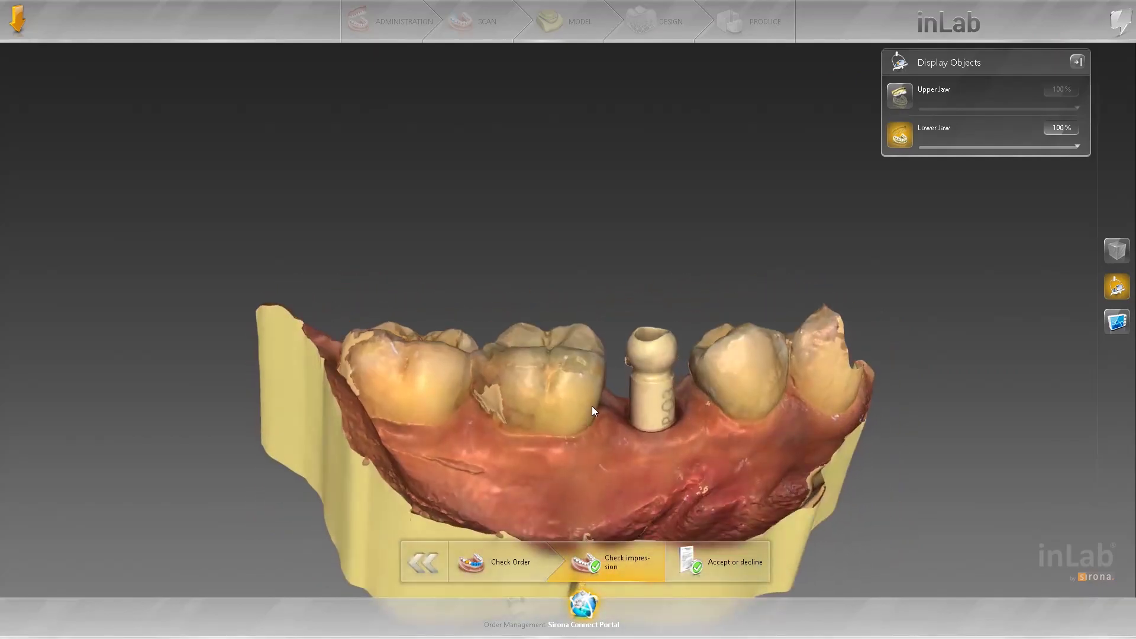
left_click(899, 95)
middle_click_drag(652, 439, 812, 417)
Step: Accept the crown order, and download and open its case
left_click(736, 580)
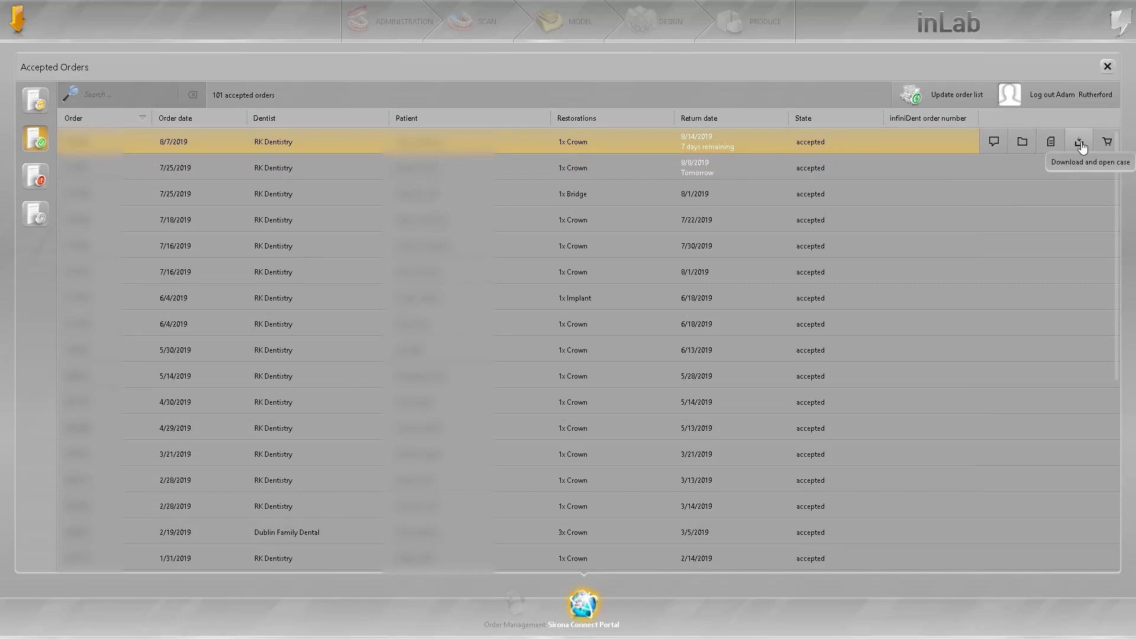
double_click(1056, 232)
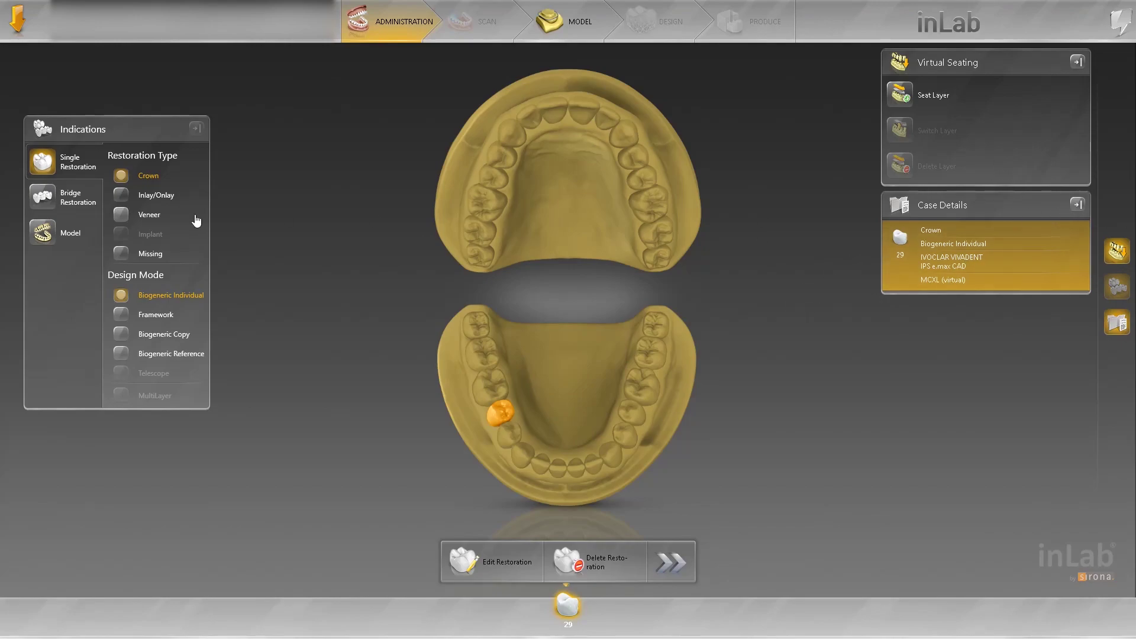
Step: Start exporting the case and create and open a new folder named Test as its destination
left_click(16, 23)
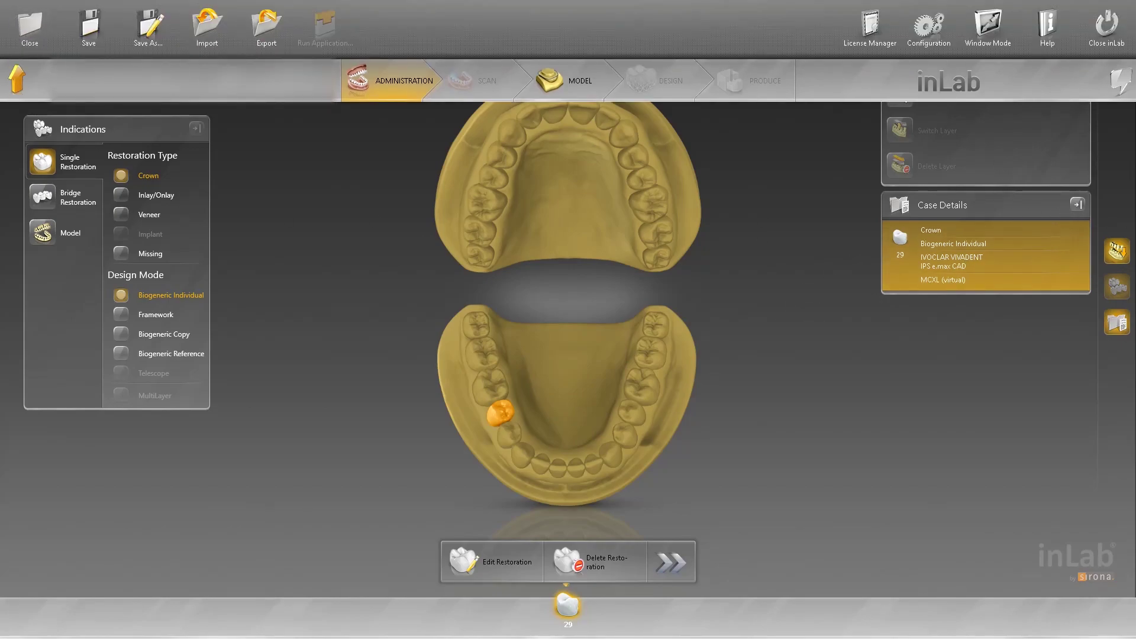
left_click(266, 27)
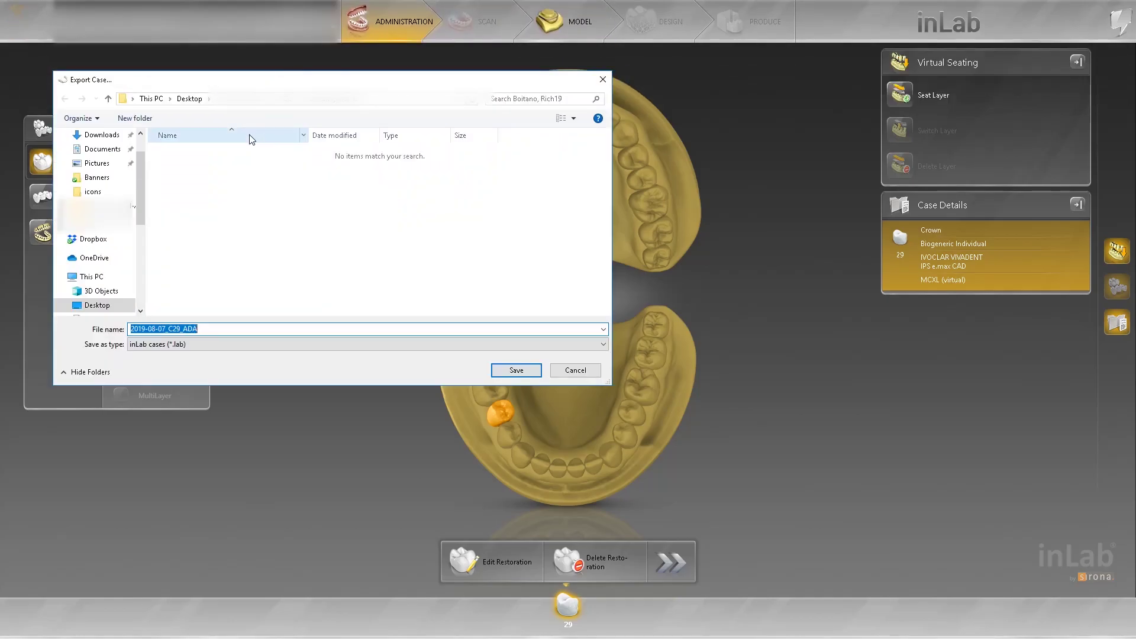
right_click(154, 178)
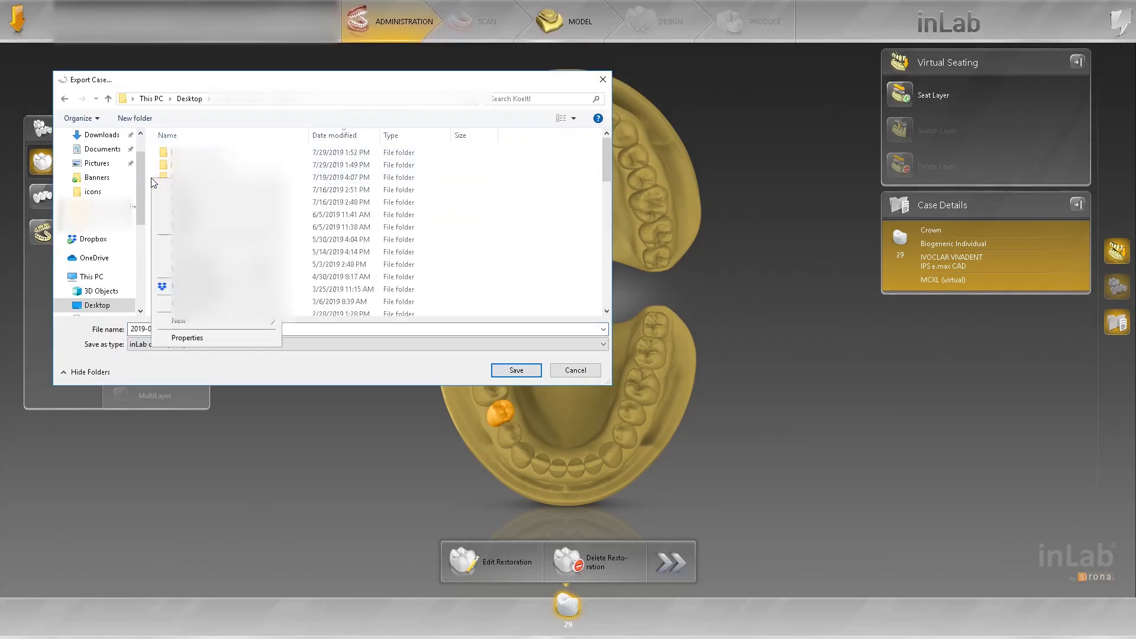
mouse_move(189, 186)
mouse_move(241, 324)
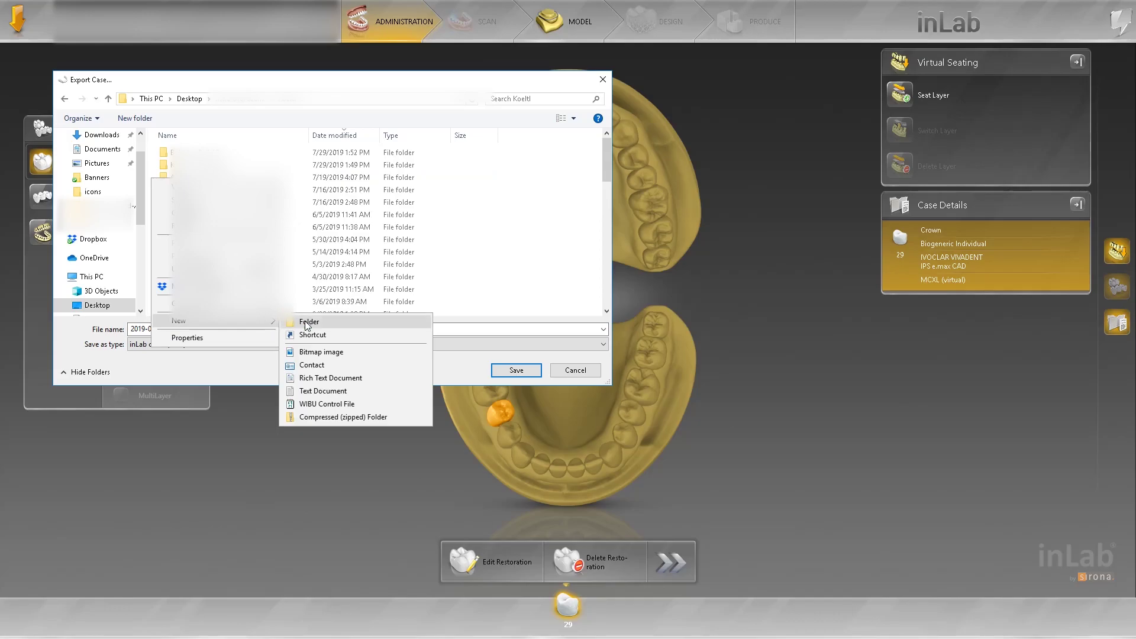
left_click(308, 323)
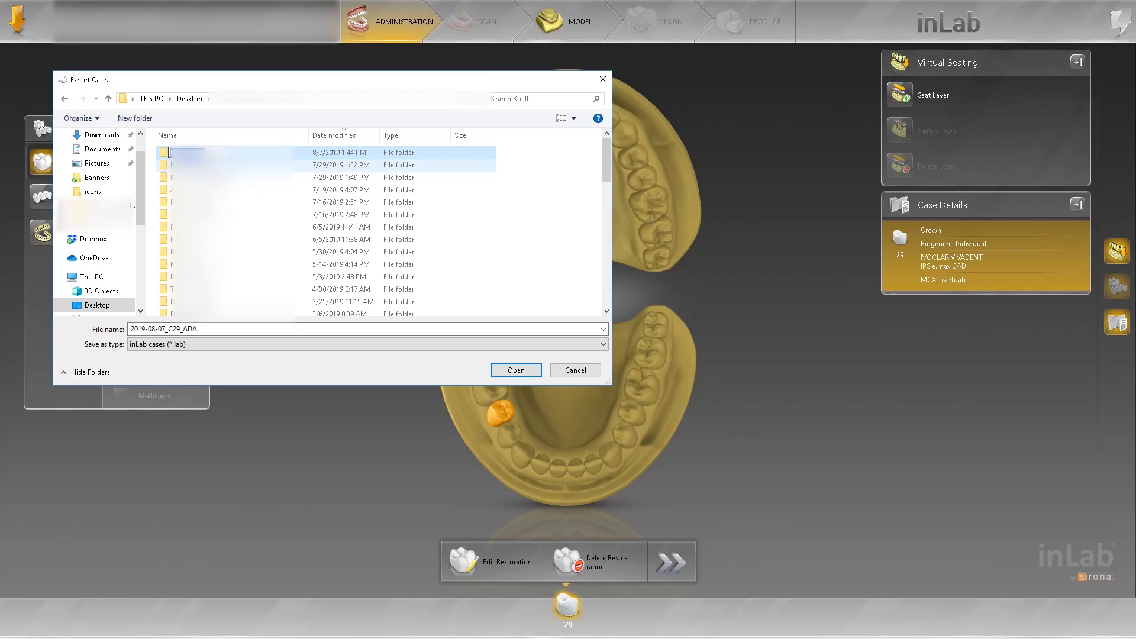
key("BackSpace")
key("Return")
key("Return")
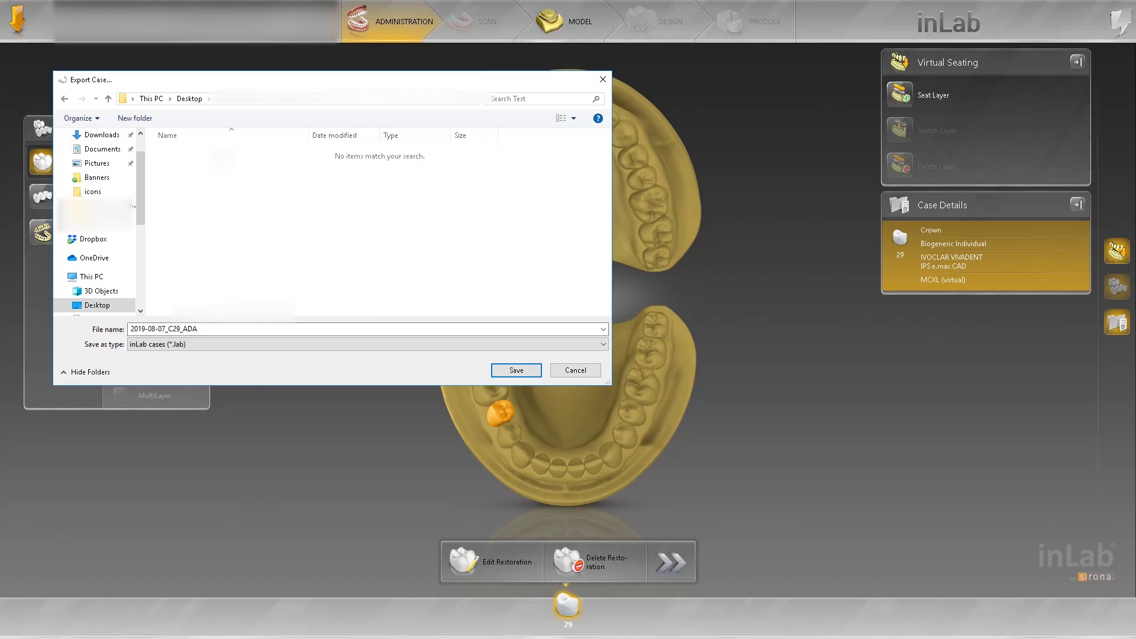
Step: Export the case as STL files into the Test folder under the name 2019-08-07_C29_ADA
left_click(154, 353)
left_click(149, 388)
left_click(527, 369)
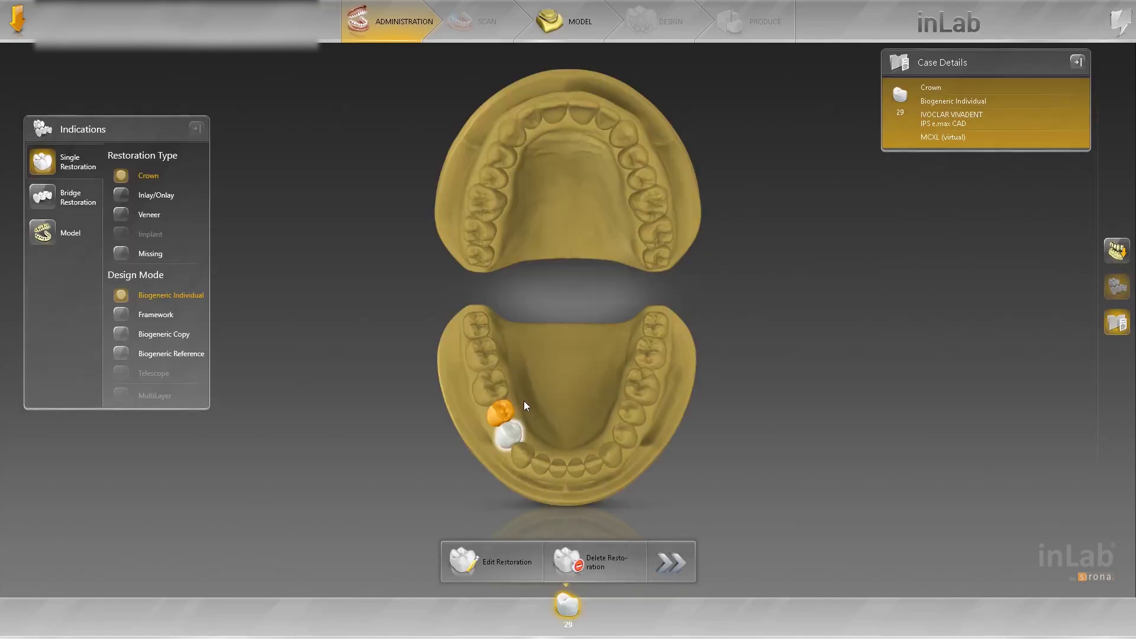
Step: Close inLab and save the current restoration
left_click(15, 28)
left_click(1106, 24)
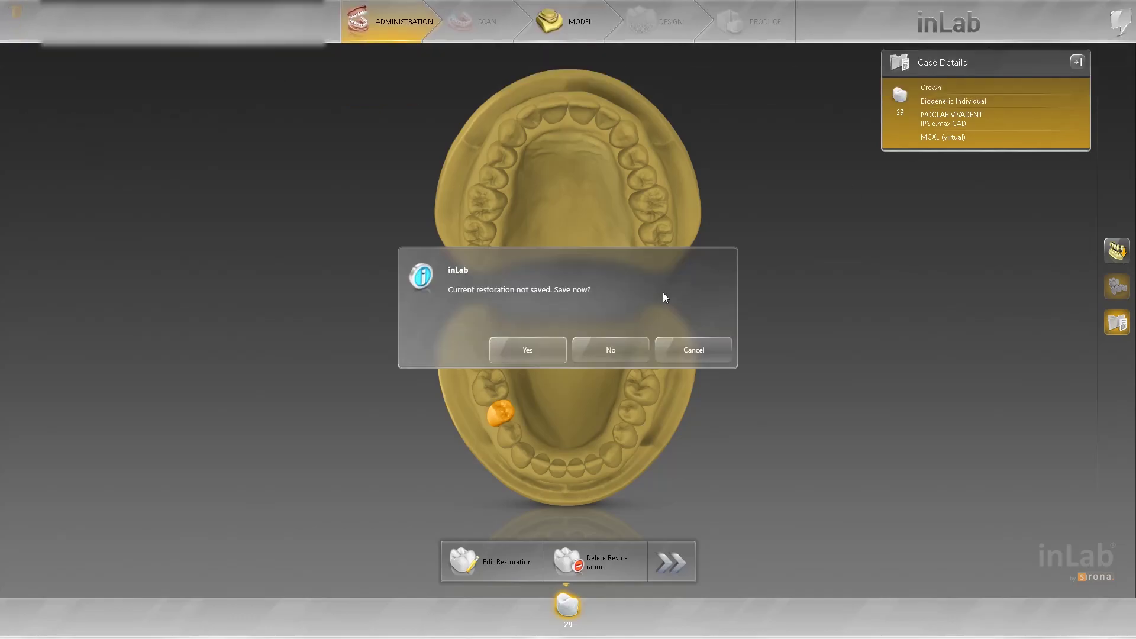
left_click(527, 346)
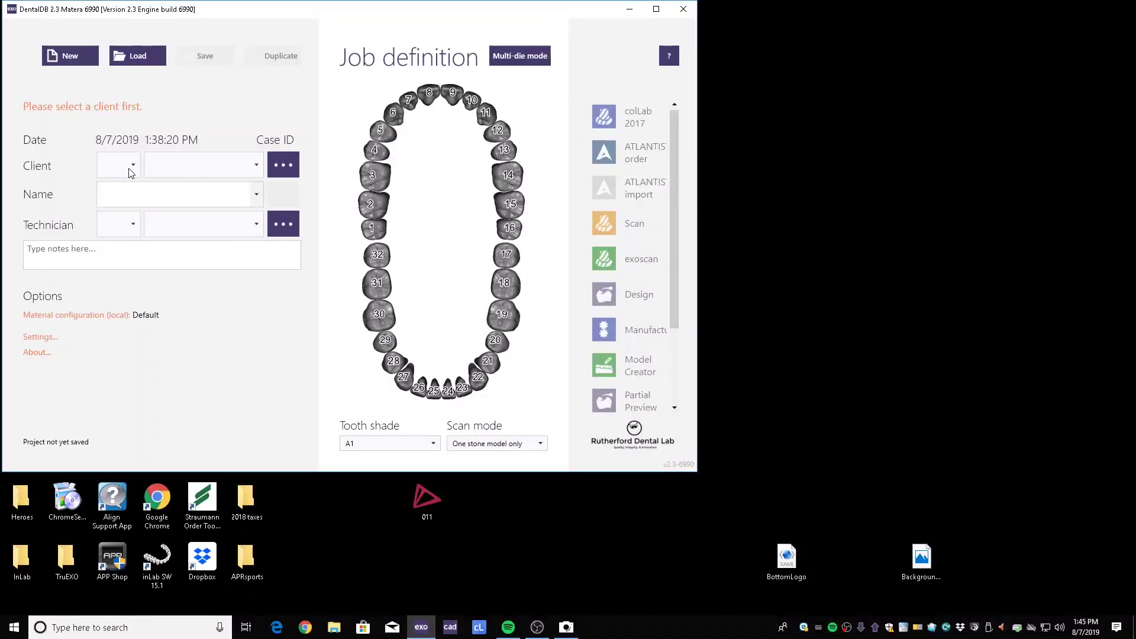
Step: Switch to exocad DentalDB, select the client with ID 00003 and enter testCerec as the patient name
left_click(131, 172)
left_click(115, 240)
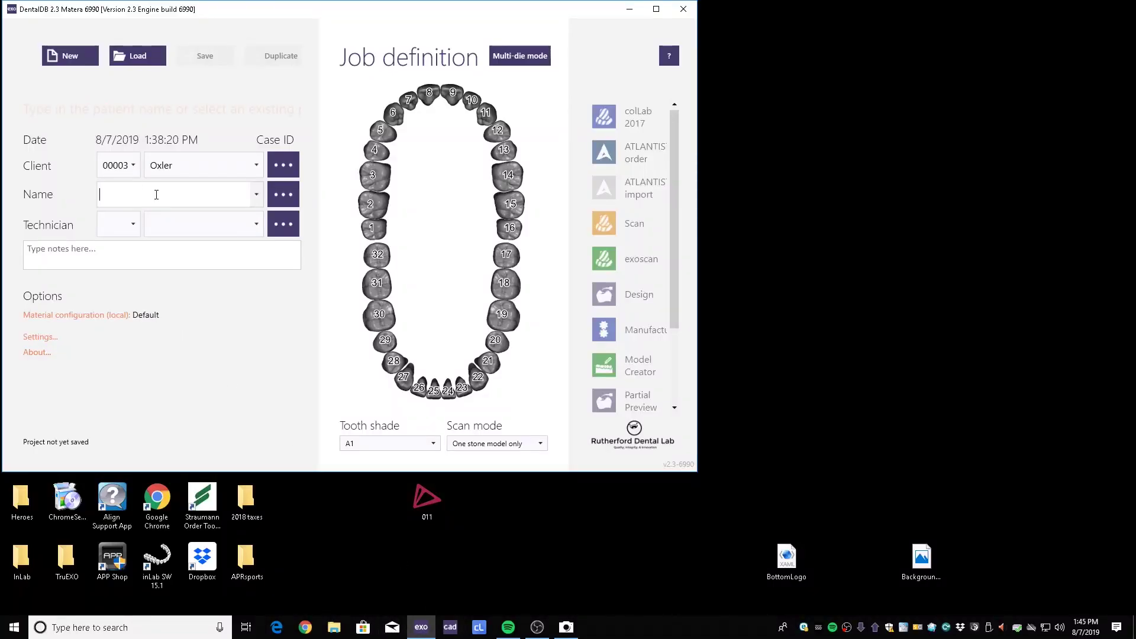
type("testCerec")
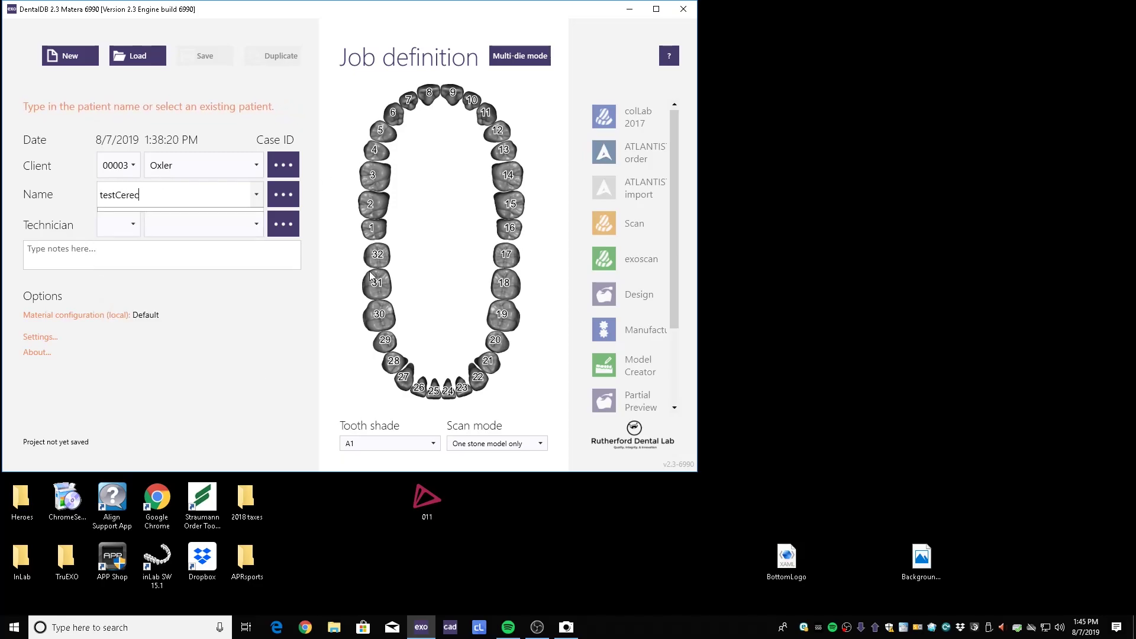
Step: Define tooth 30 as an adjacent tooth and apply the same definition to teeth 26 through 29
left_click(385, 320)
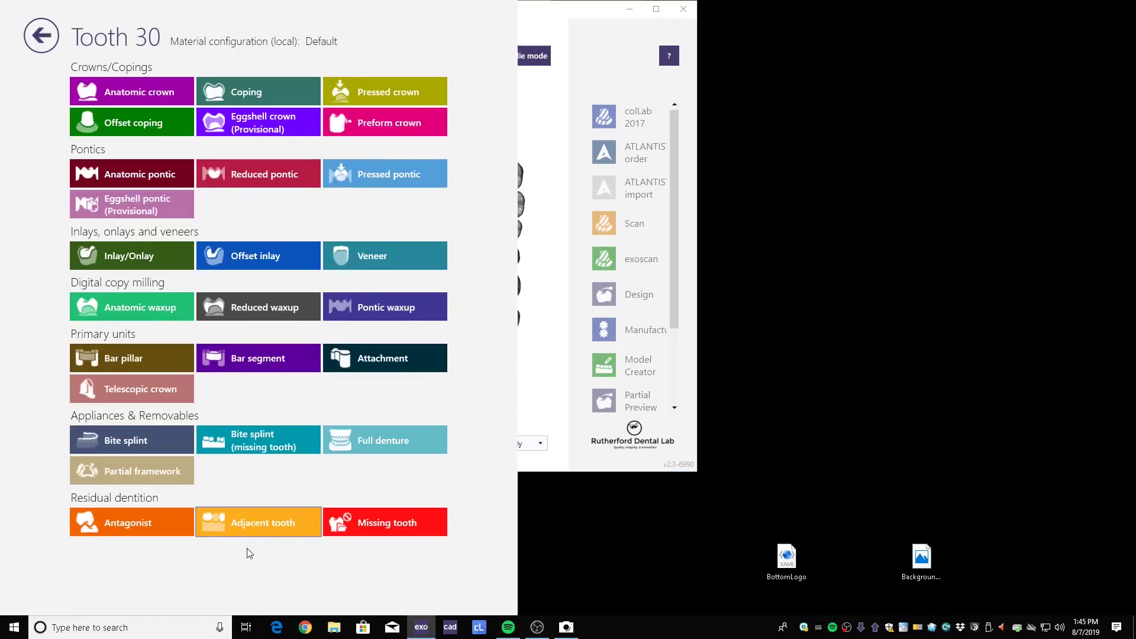
left_click(248, 520)
left_click(1054, 571)
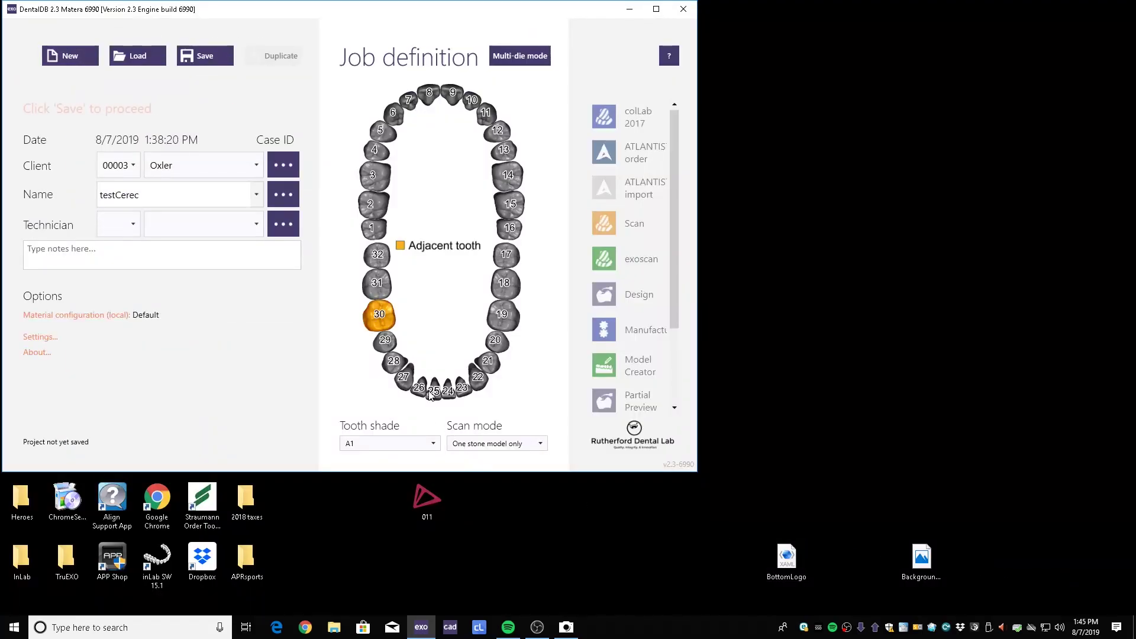
left_click_drag(419, 387, 385, 342)
Step: Define tooth 29 as a screw-retained anatomic crown in Zirconia
left_click(386, 342)
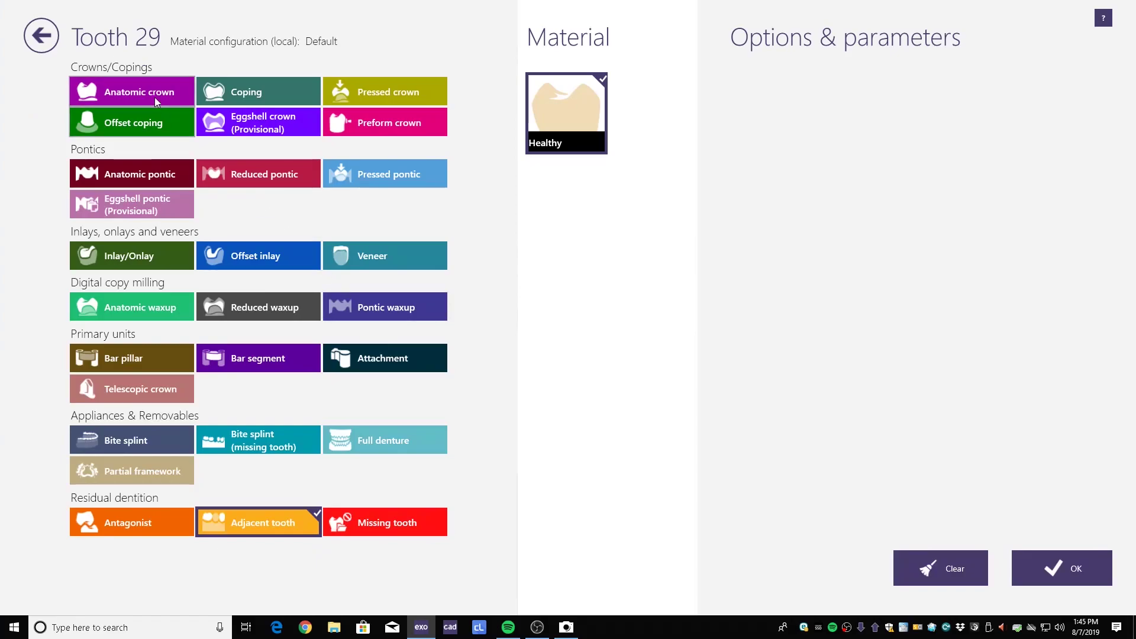
left_click(137, 92)
left_click(568, 414)
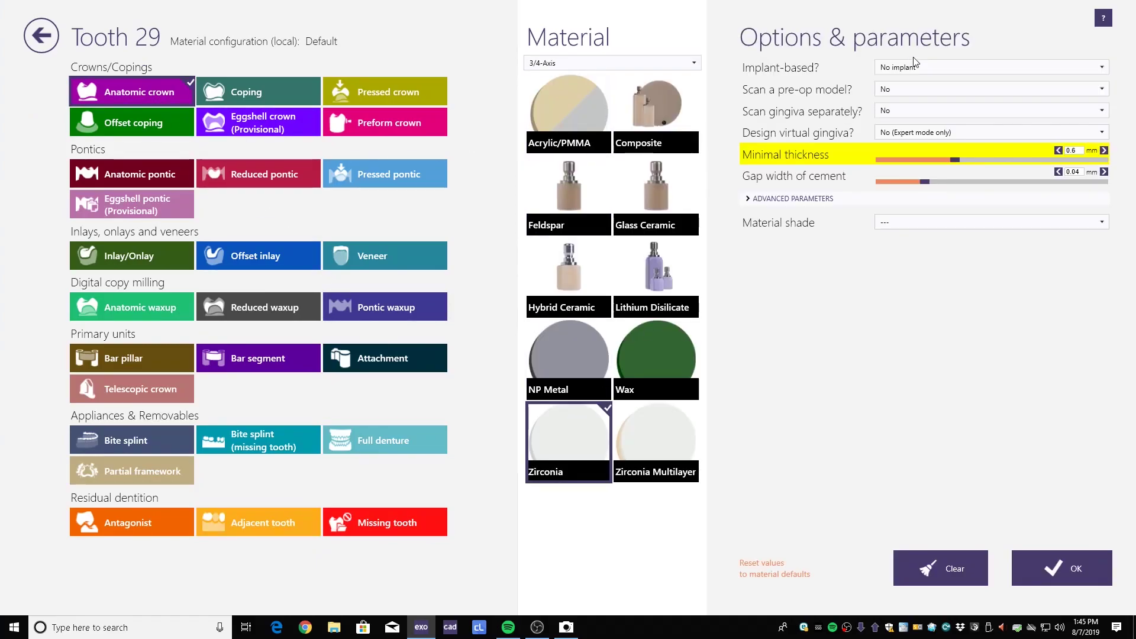
left_click(918, 68)
left_click(893, 156)
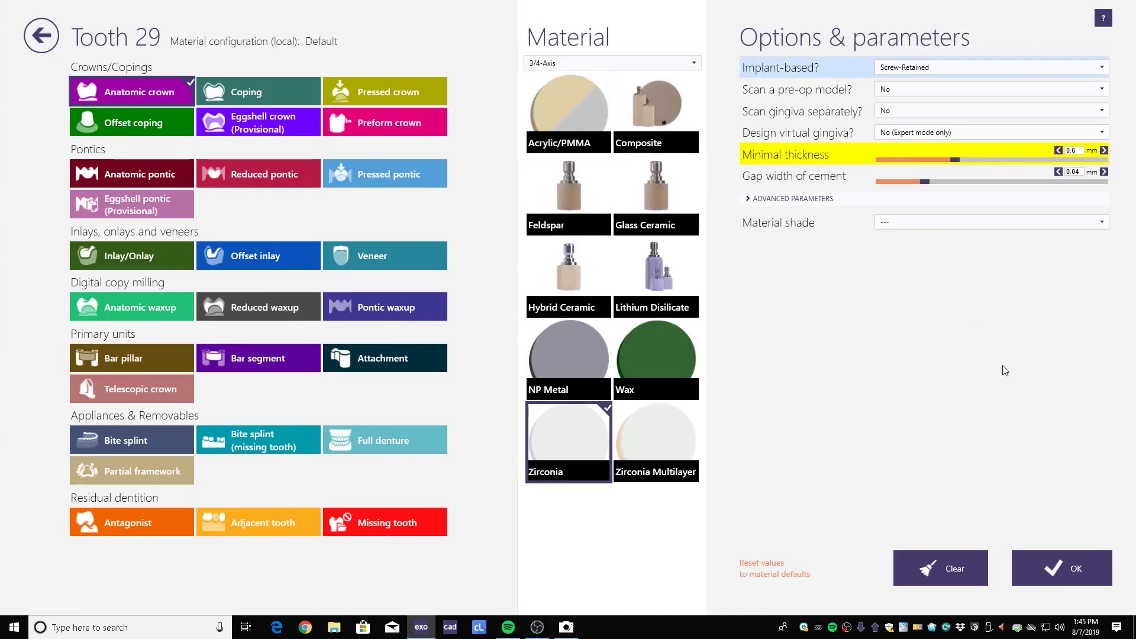
left_click(1061, 568)
Step: Define upper teeth 2 through 6 as antagonists
left_click(374, 204)
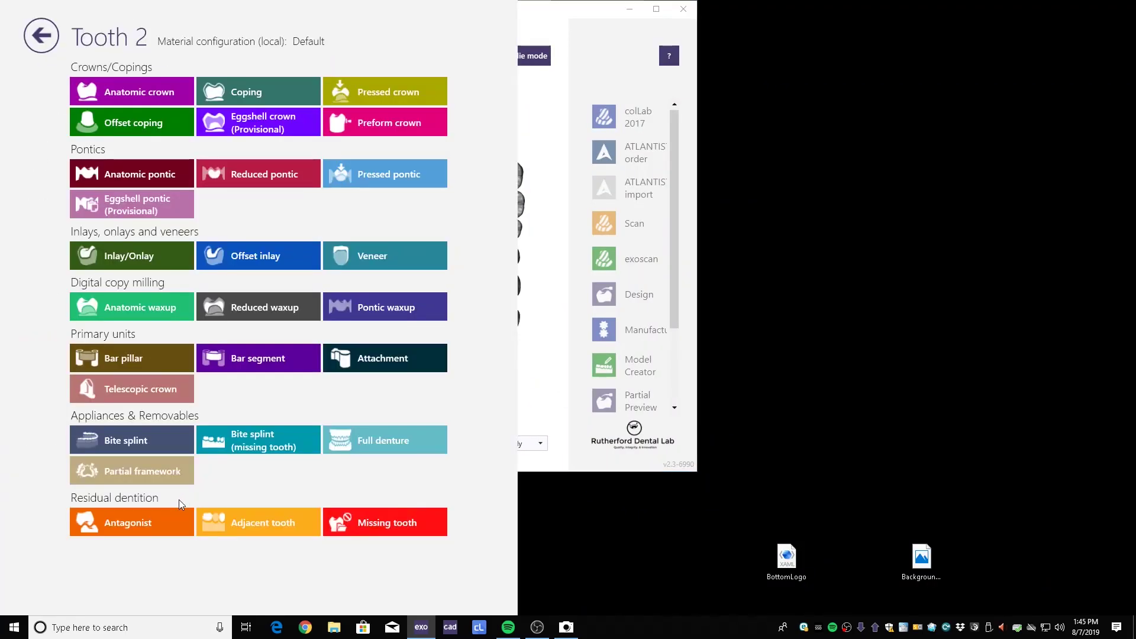
left_click(1056, 571)
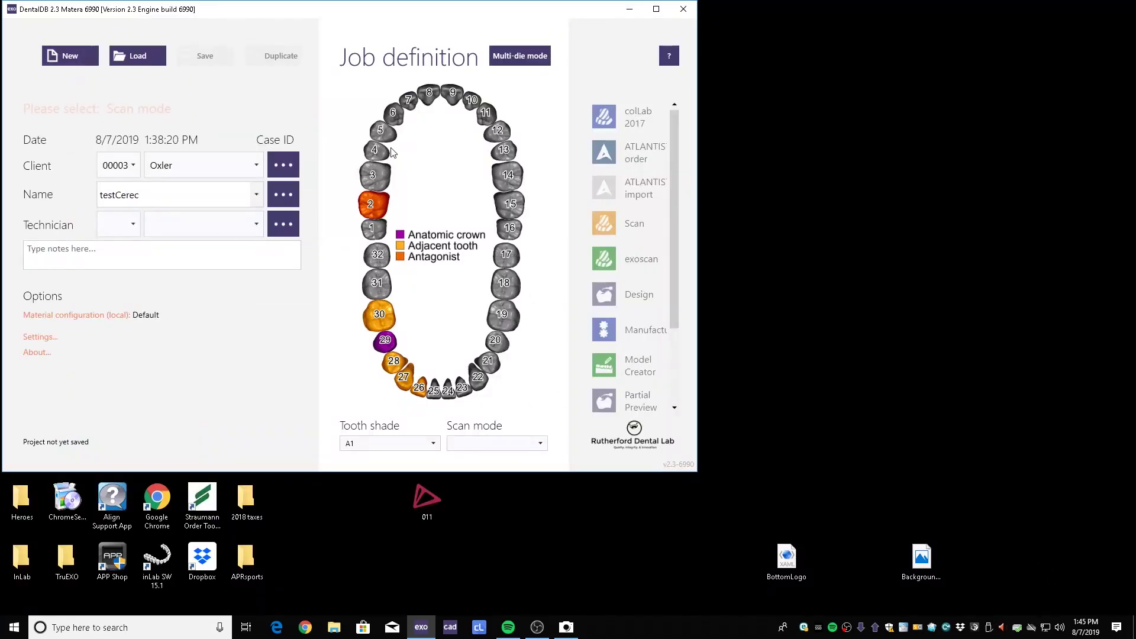
left_click_drag(385, 120, 373, 175)
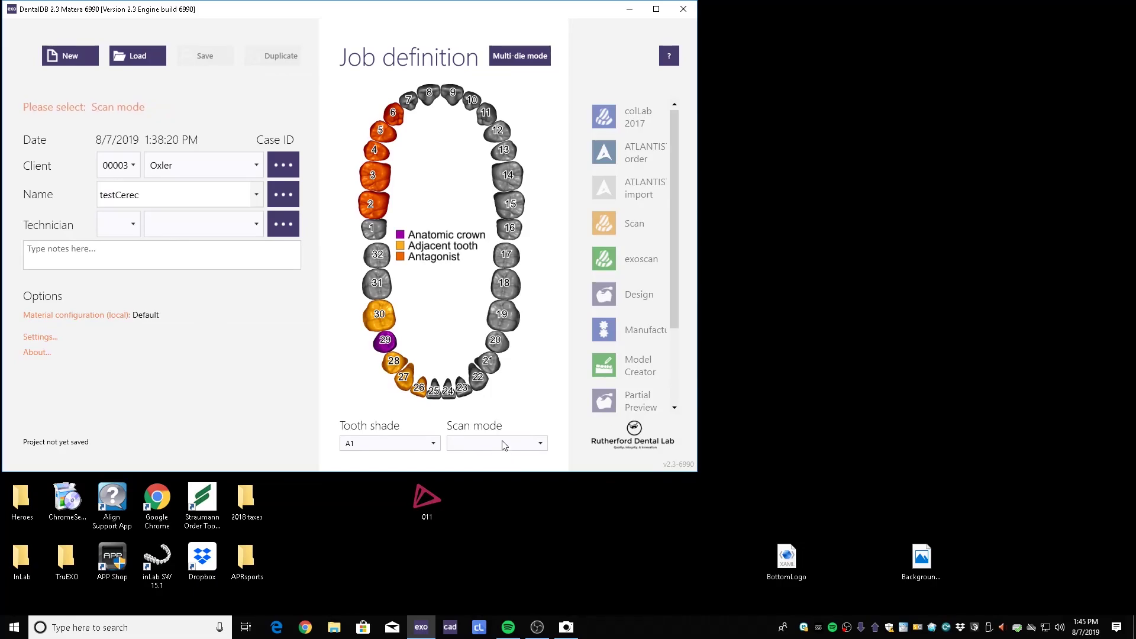
Step: Set the scan mode to two stone models in occlusion, save the project and launch its design
left_click(500, 443)
left_click(497, 237)
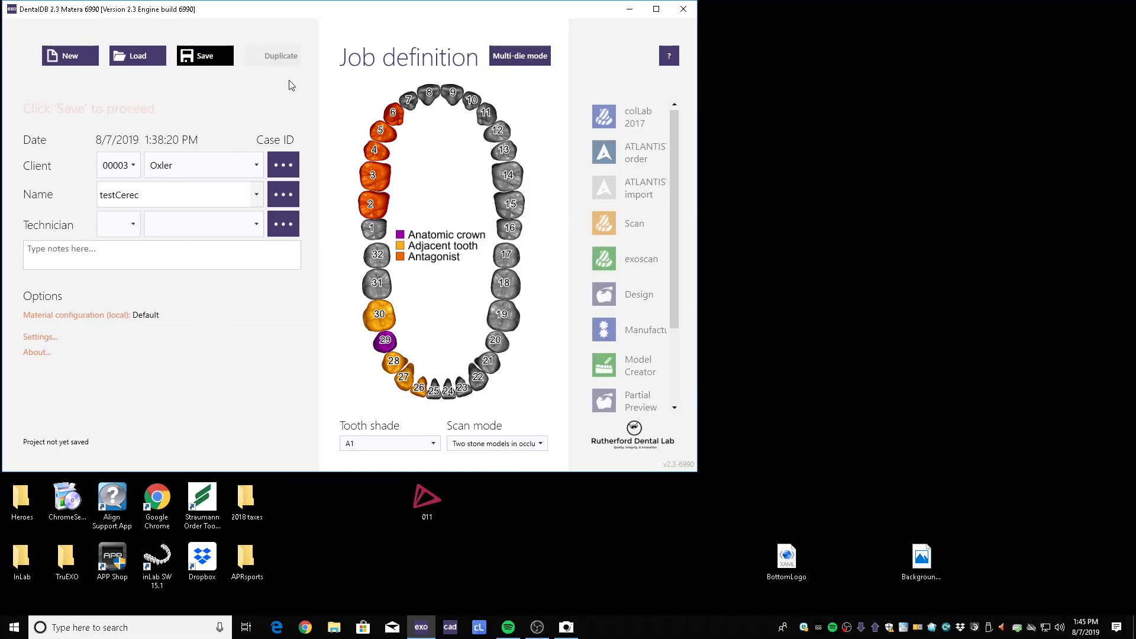
left_click(604, 294)
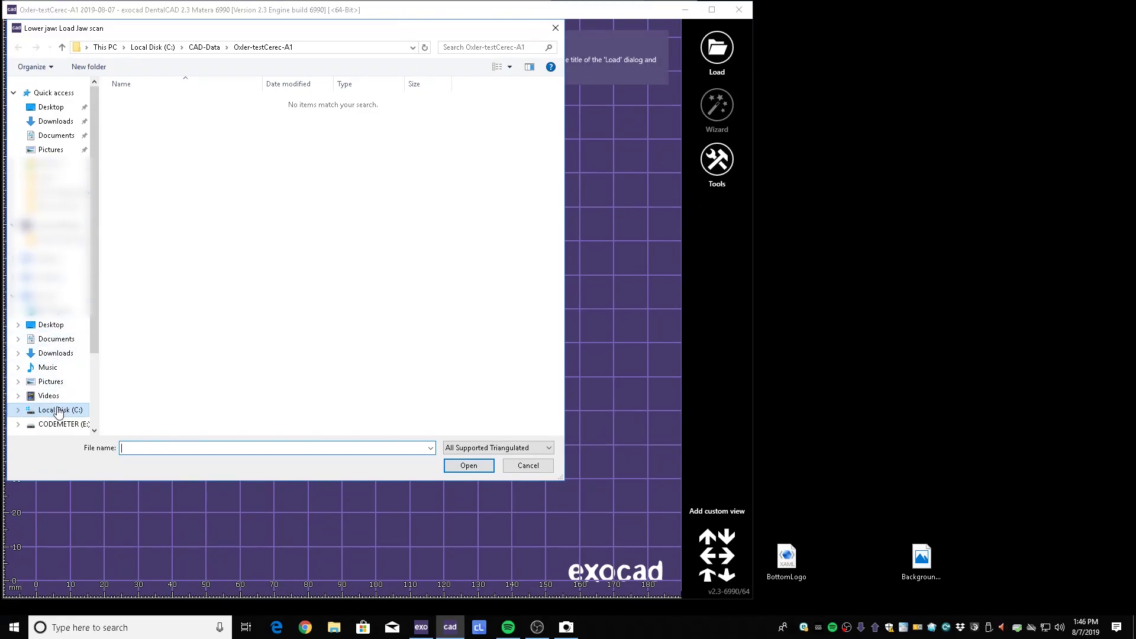
Step: Load 2019-08-07_C29_ADA_LowerJaw from the Test folder within Intra Oral Scans on the Desktop as the lower jaw scan
left_click(51, 107)
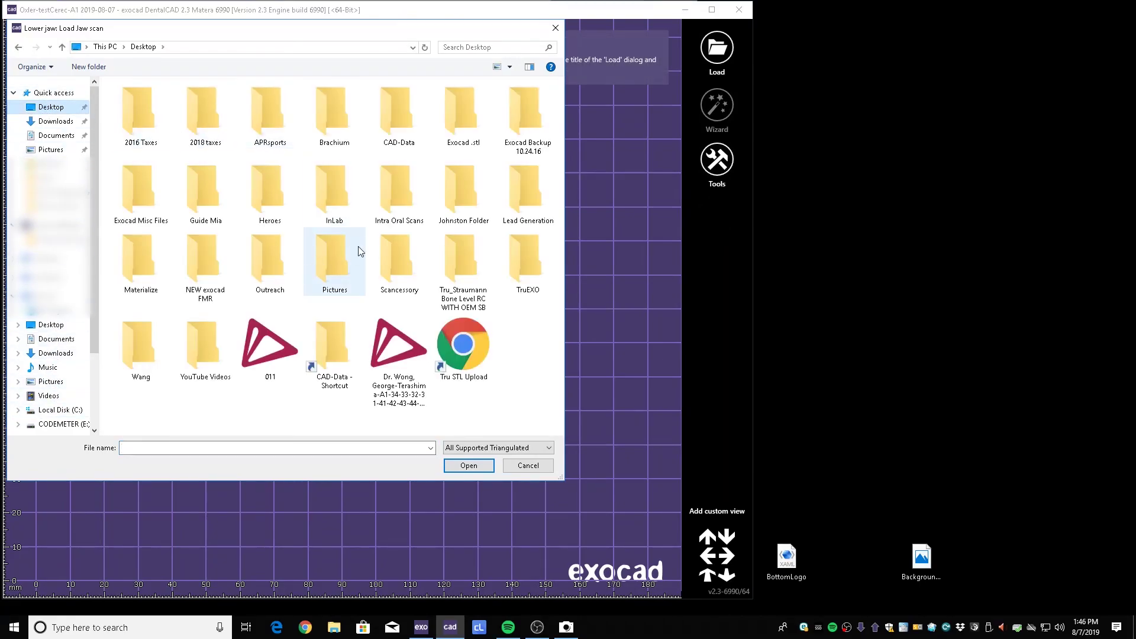
double_click(402, 207)
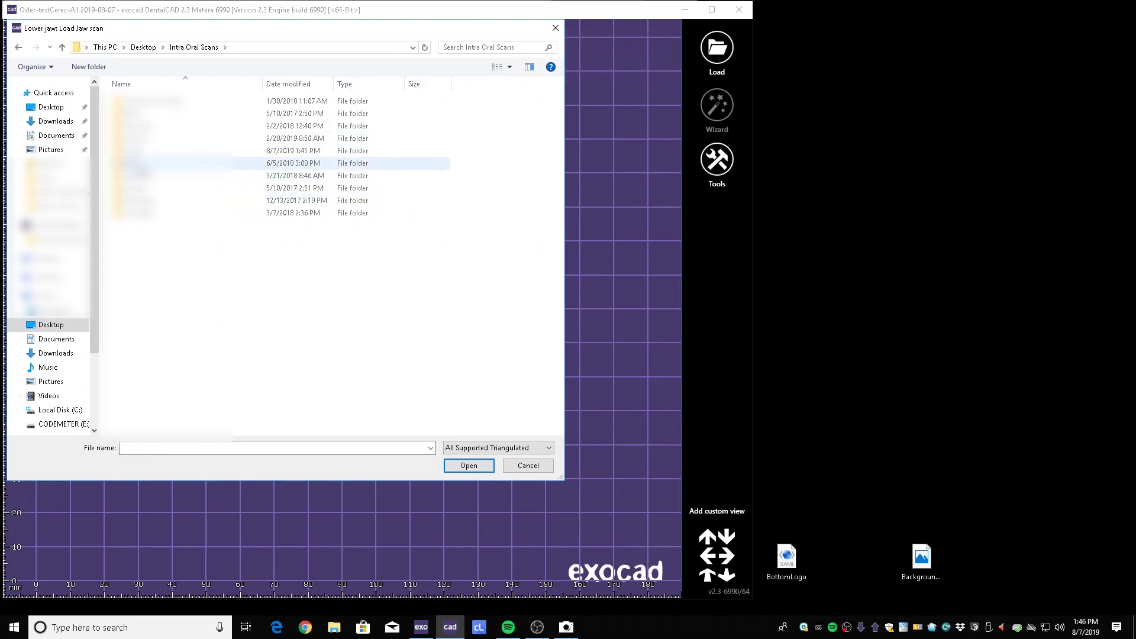
double_click(154, 151)
double_click(148, 100)
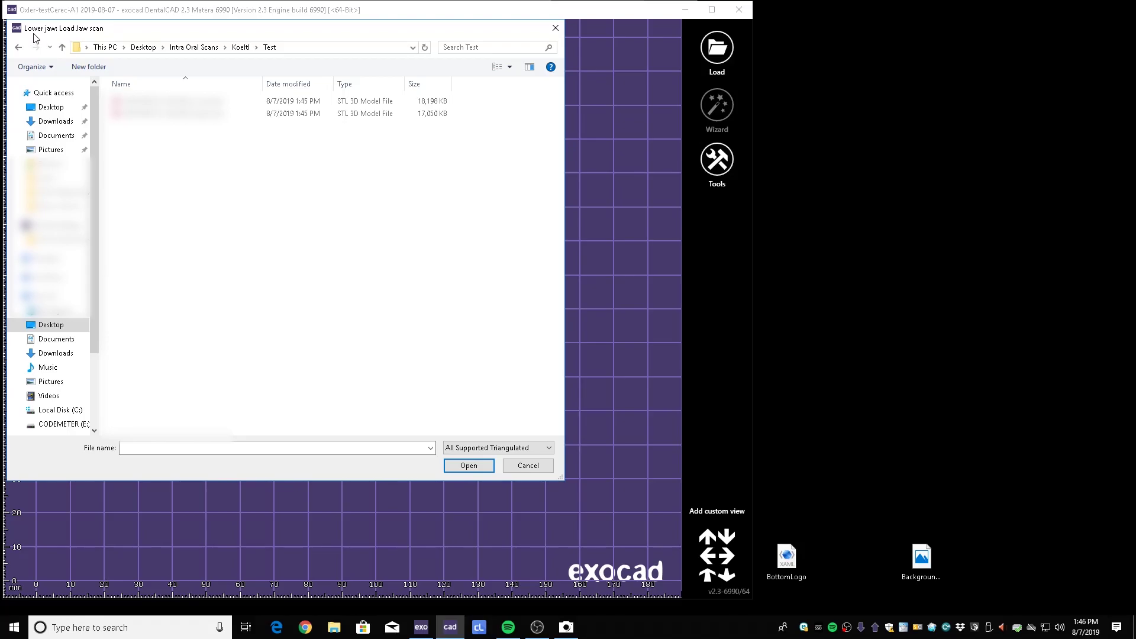
double_click(171, 100)
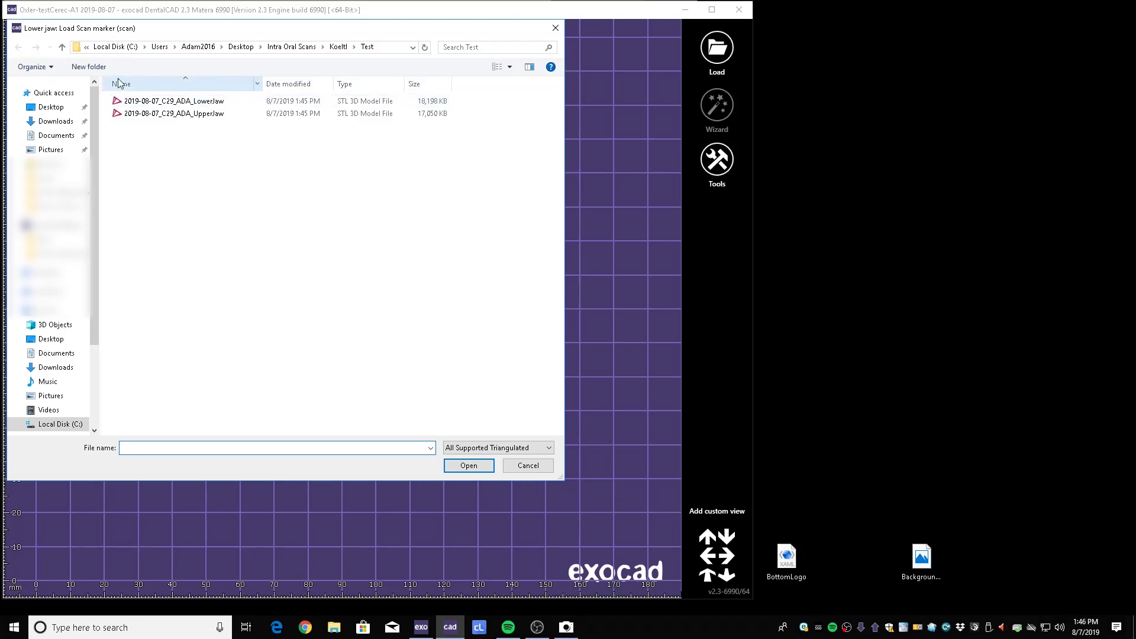
Step: Skip loading a scan marker file and load 2019-08-07_C29_ADA_UpperJaw as the antagonist
left_click(516, 467)
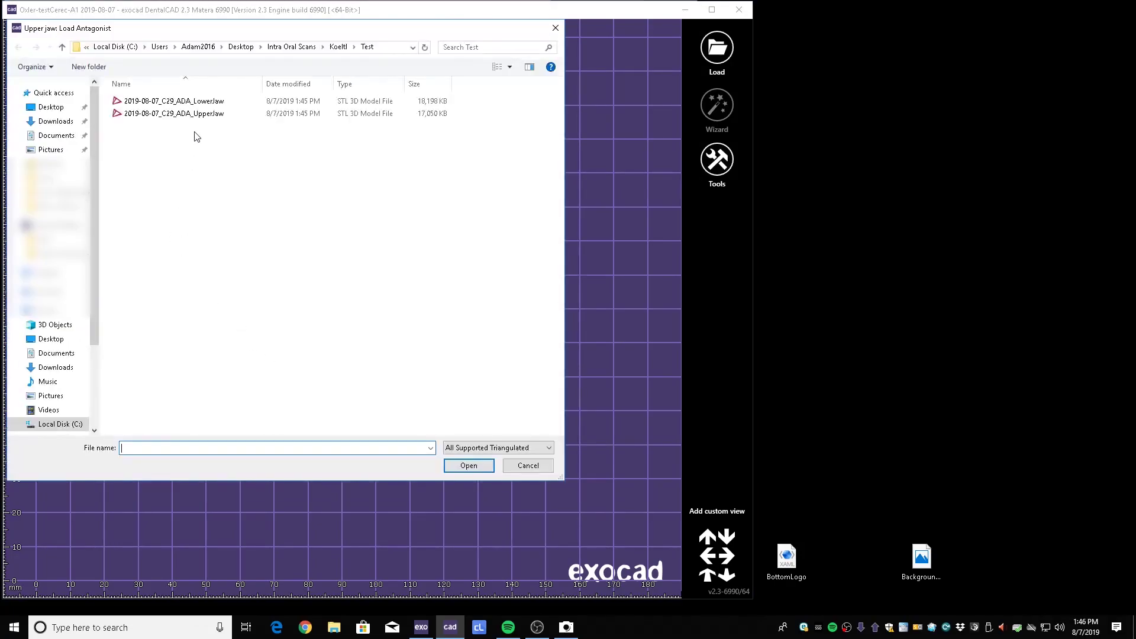
double_click(197, 113)
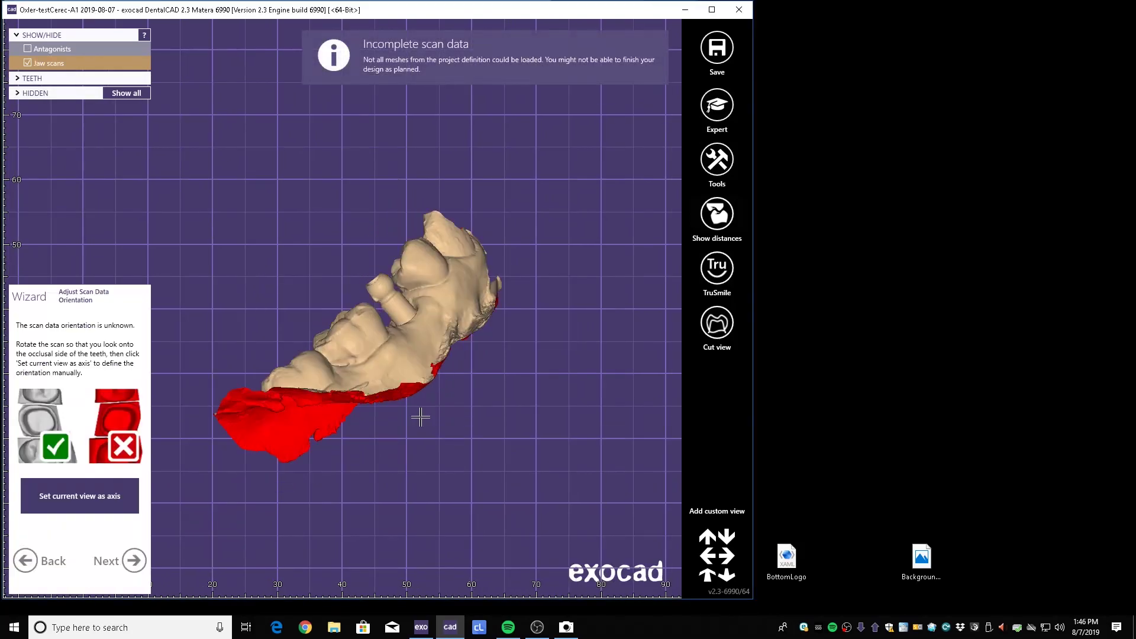
Step: Rotate the lower jaw scan to look straight onto the occlusal side of its teeth
right_click_drag(420, 418, 310, 442)
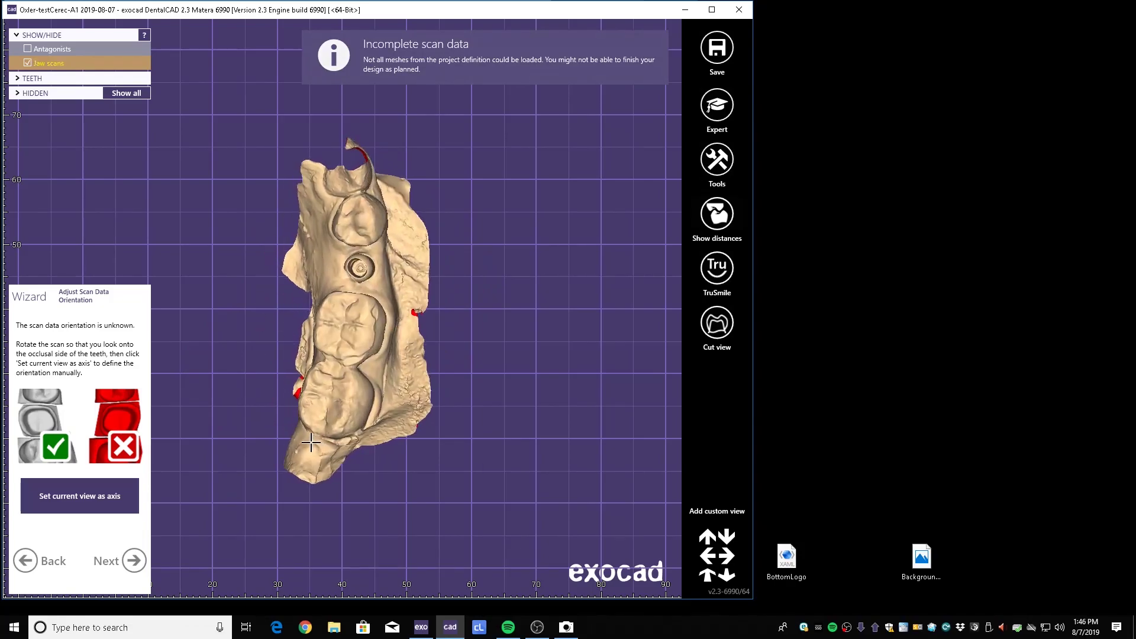